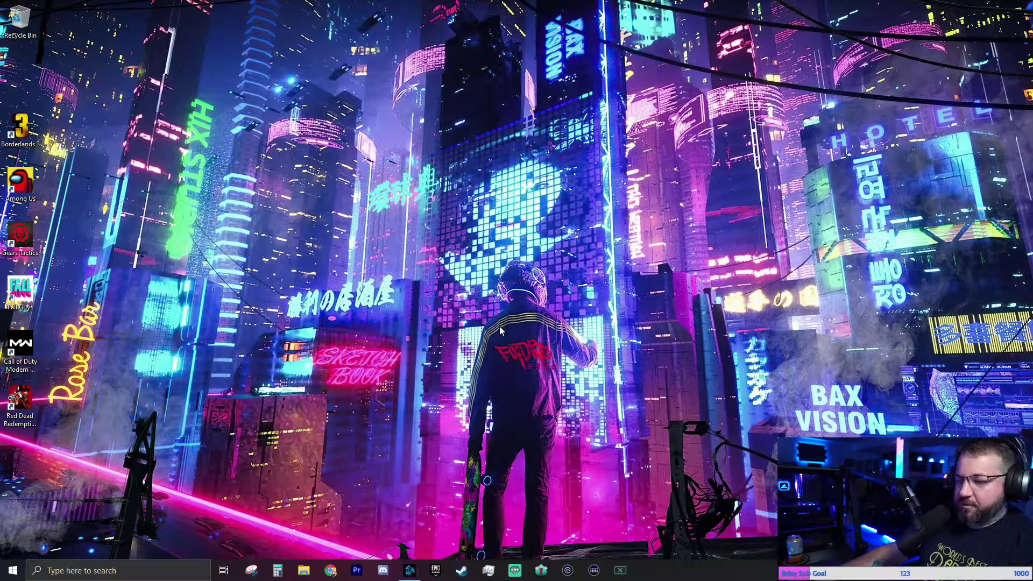
- Review Windows display settings, leaving multiple displays set to Duplicate, then close Settings
right_click(554, 343)
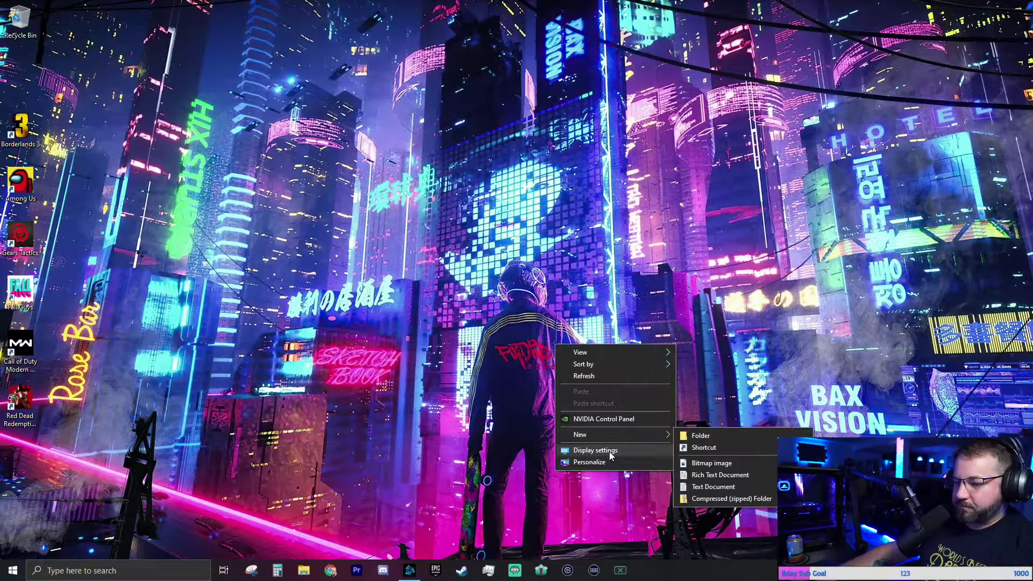
click(597, 450)
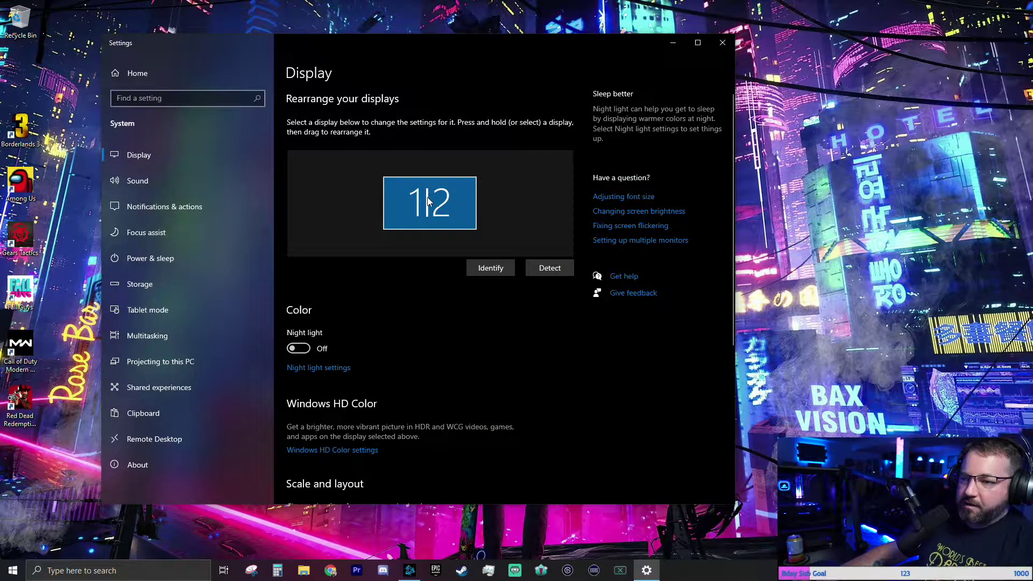
scroll(417, 296, down, 4)
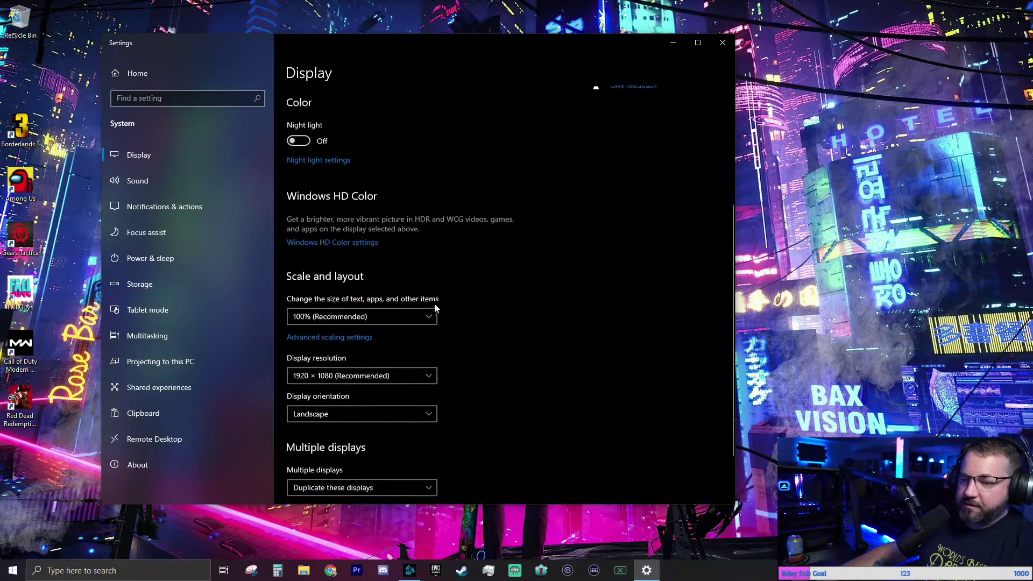
scroll(480, 347, down, 2)
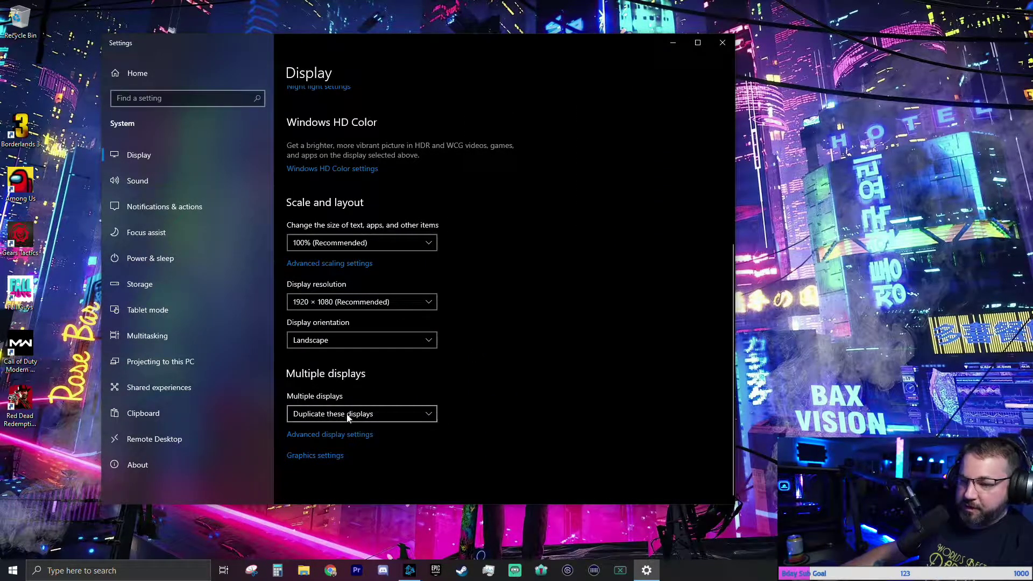
click(430, 415)
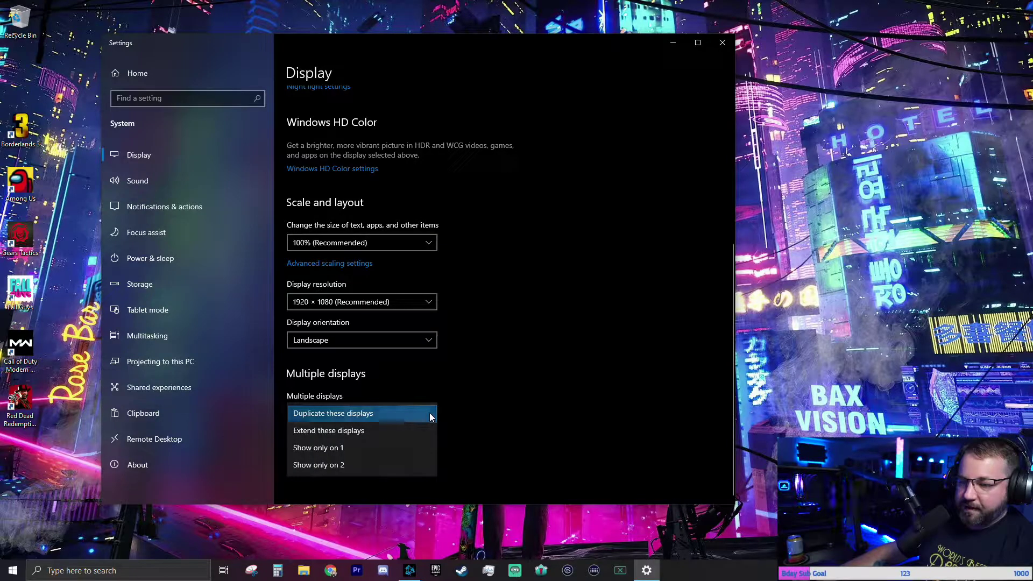
click(482, 362)
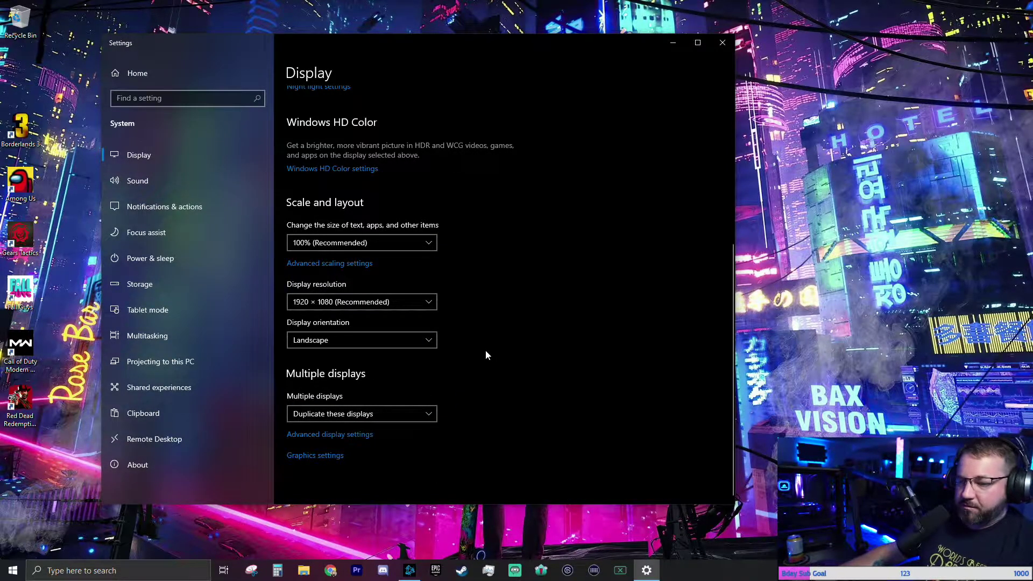
scroll(489, 381, up, 8)
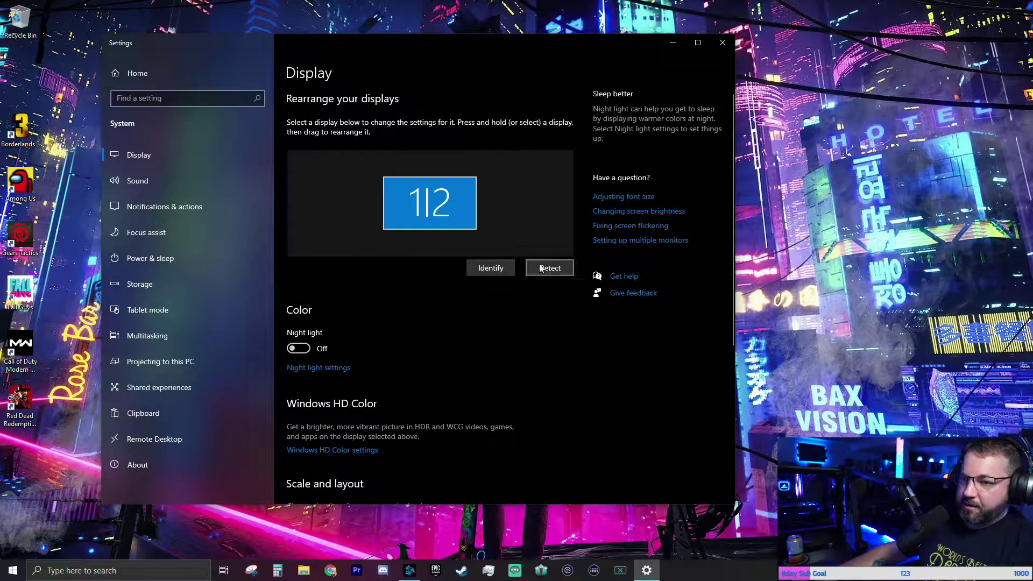
scroll(476, 270, down, 4)
scroll(493, 260, up, 2)
scroll(493, 260, up, 2)
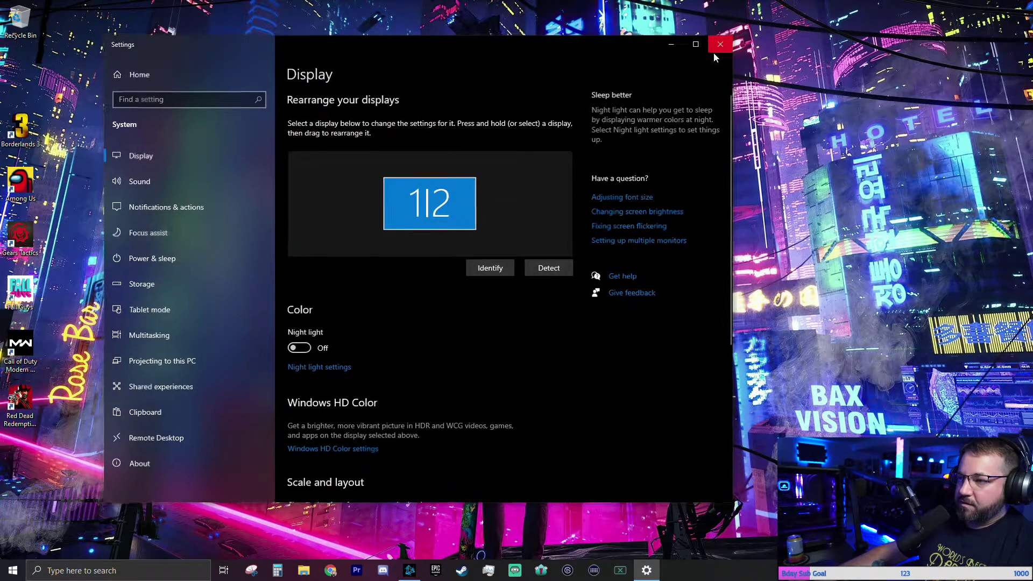
click(723, 43)
- In the NVIDIA Control Panel's G-SYNC setup, select the Dell AW2720HF display
right_click(558, 267)
click(587, 373)
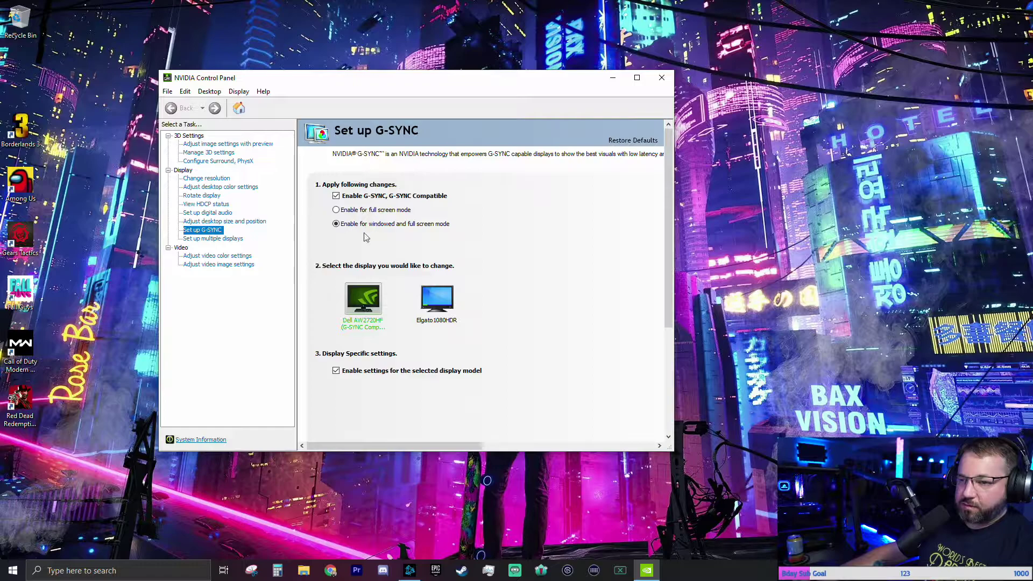
click(436, 303)
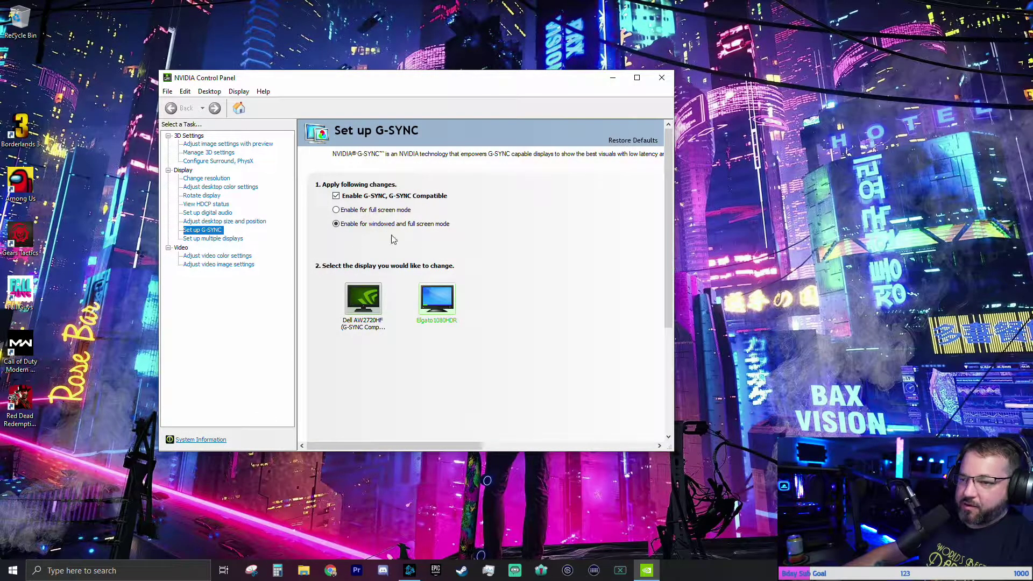
click(365, 306)
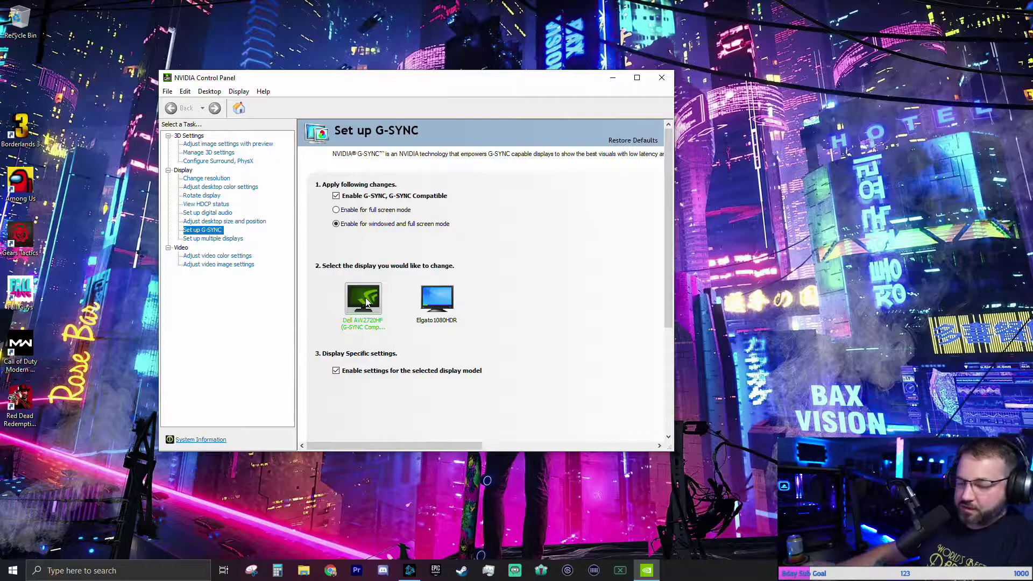
- Verify the Dell AW2720HF runs 1920 × 1080 at 240Hz, then close the NVIDIA Control Panel
click(223, 181)
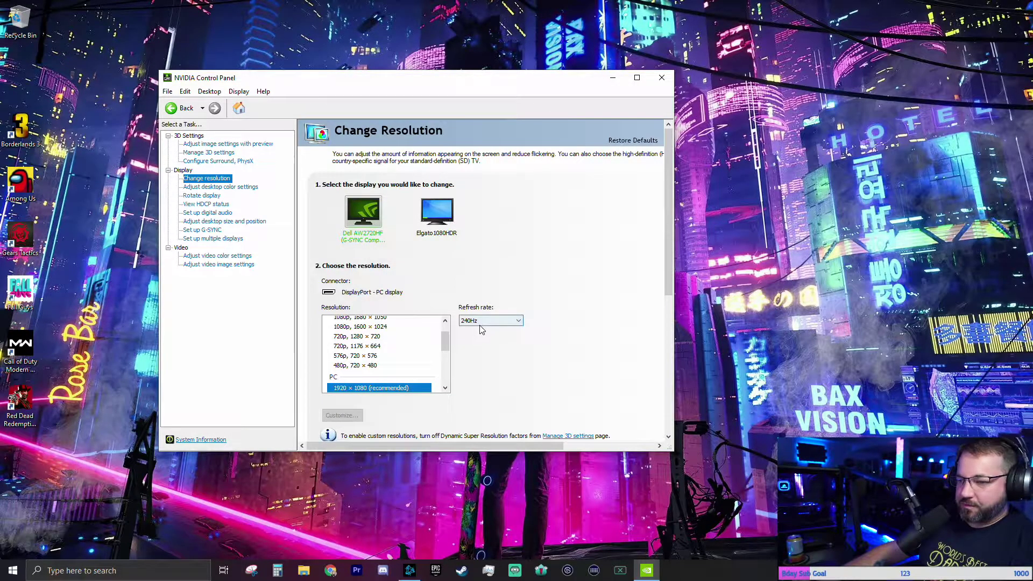
click(436, 232)
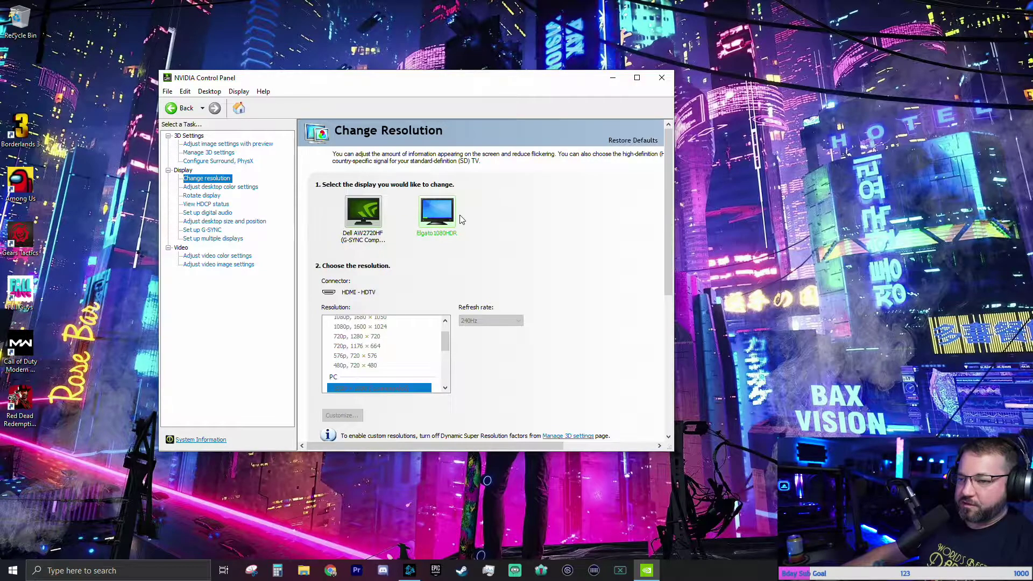
click(368, 217)
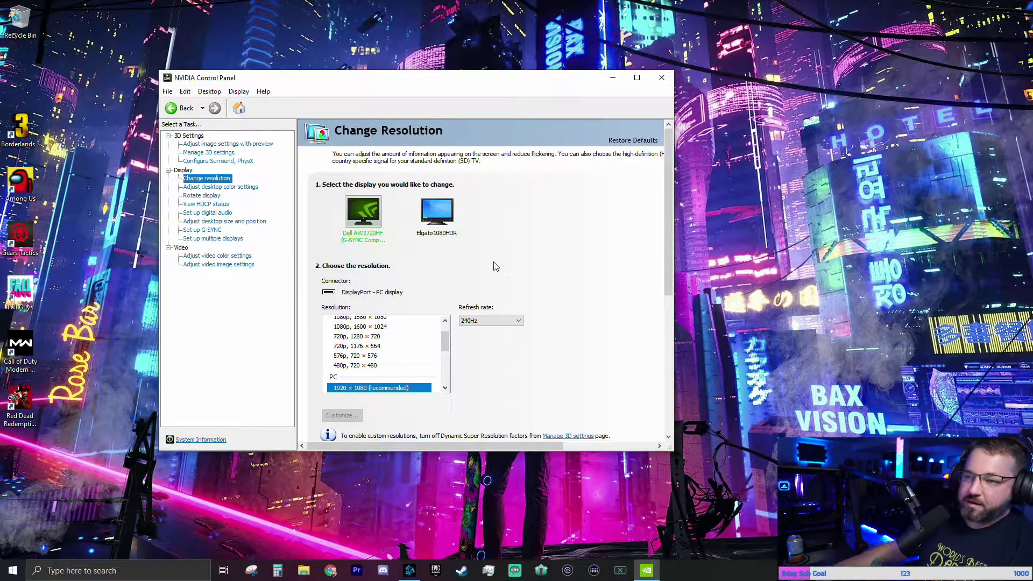
drag(460, 90, 521, 98)
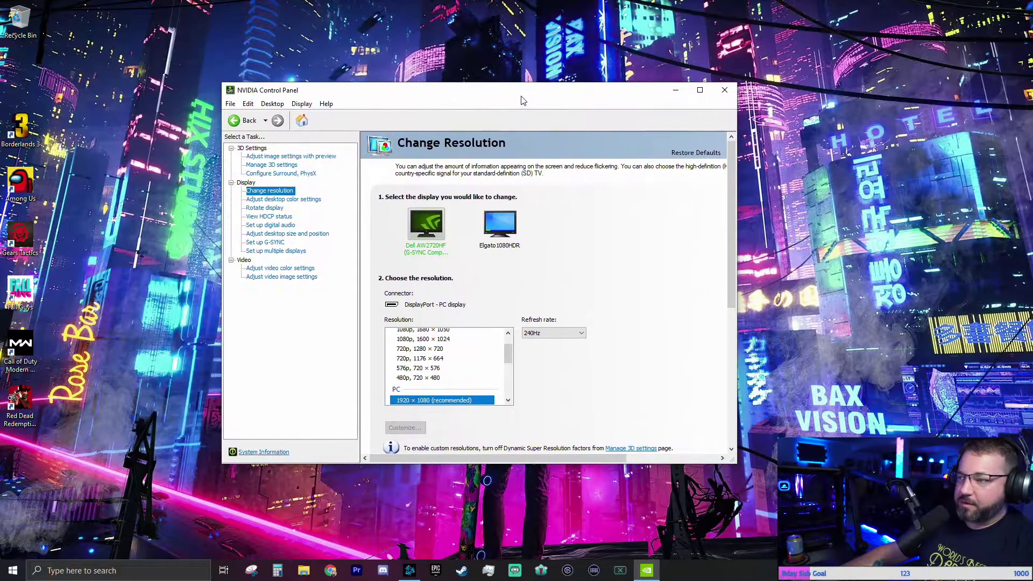
click(721, 93)
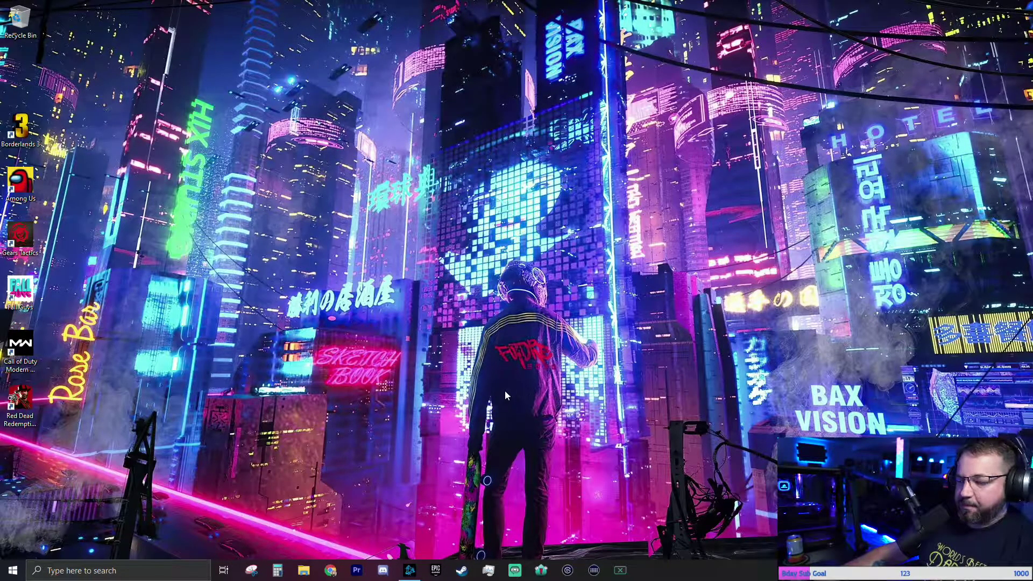
- Launch World of Warcraft from Battle.net and enter the world with the Paladin
click(409, 566)
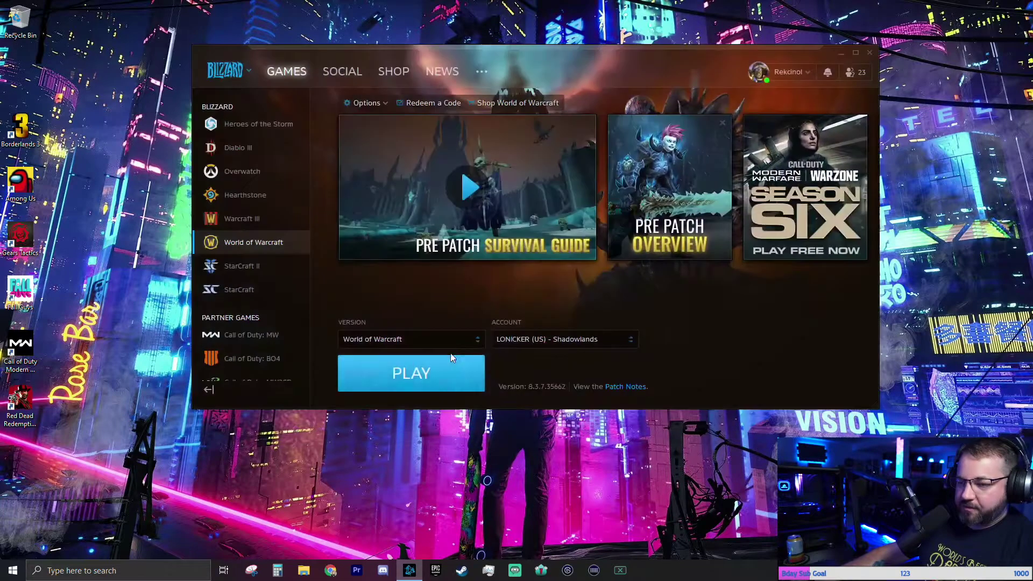
click(428, 362)
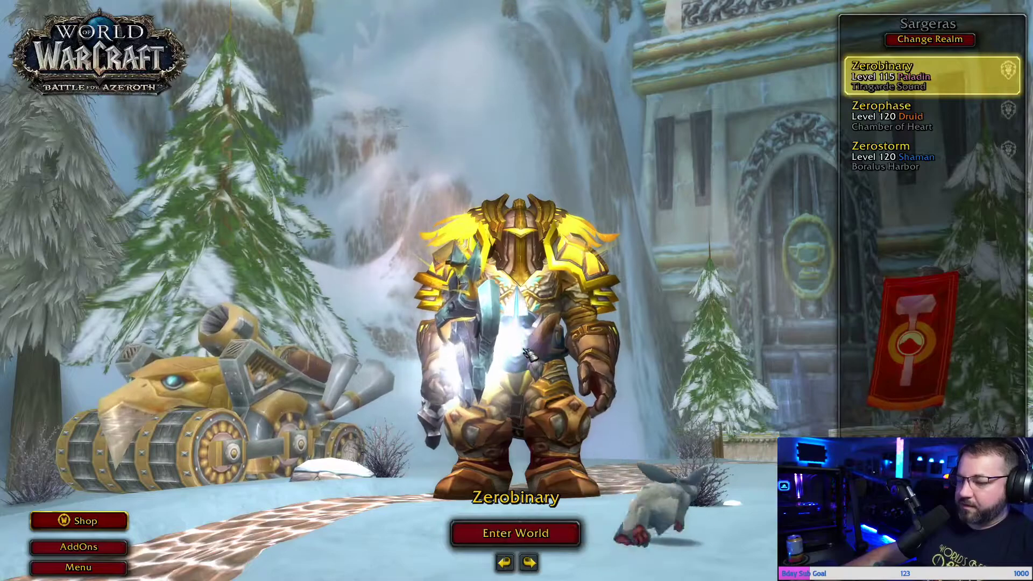
key(Return)
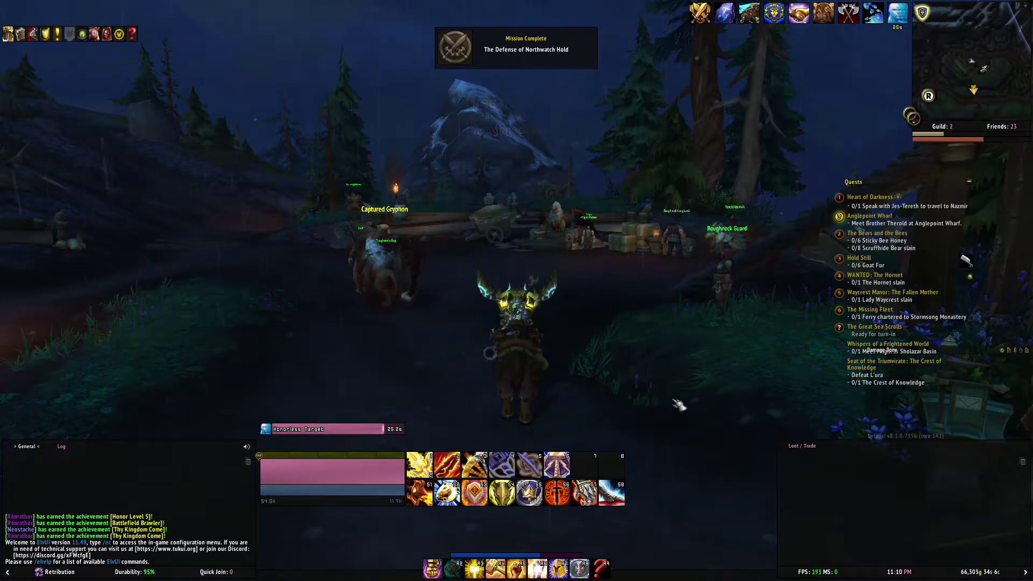
- Turn the Paladin left and right at Roughneck Camp, then bring up the Game Menu
mouse_move(820, 572)
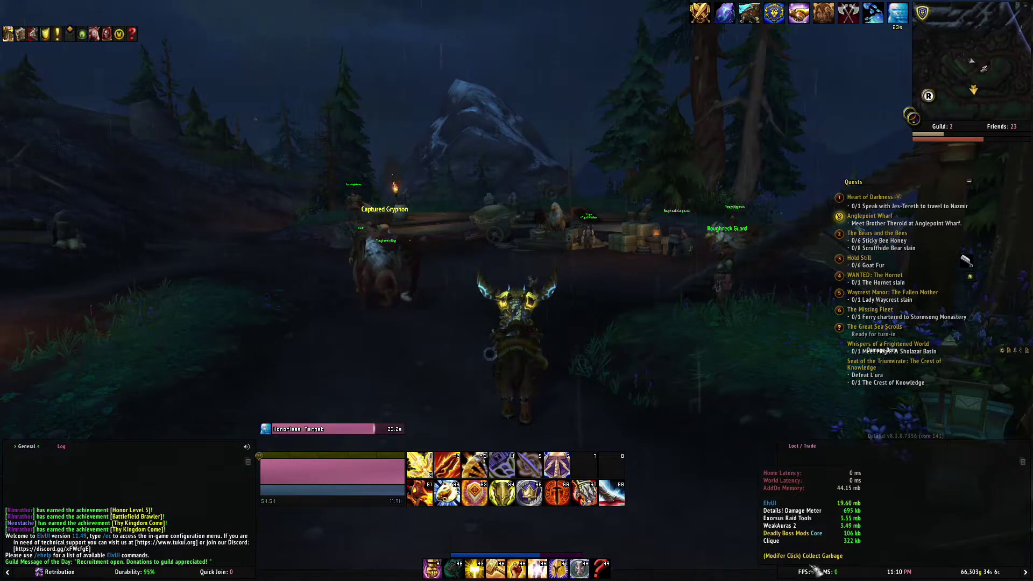
key(a)
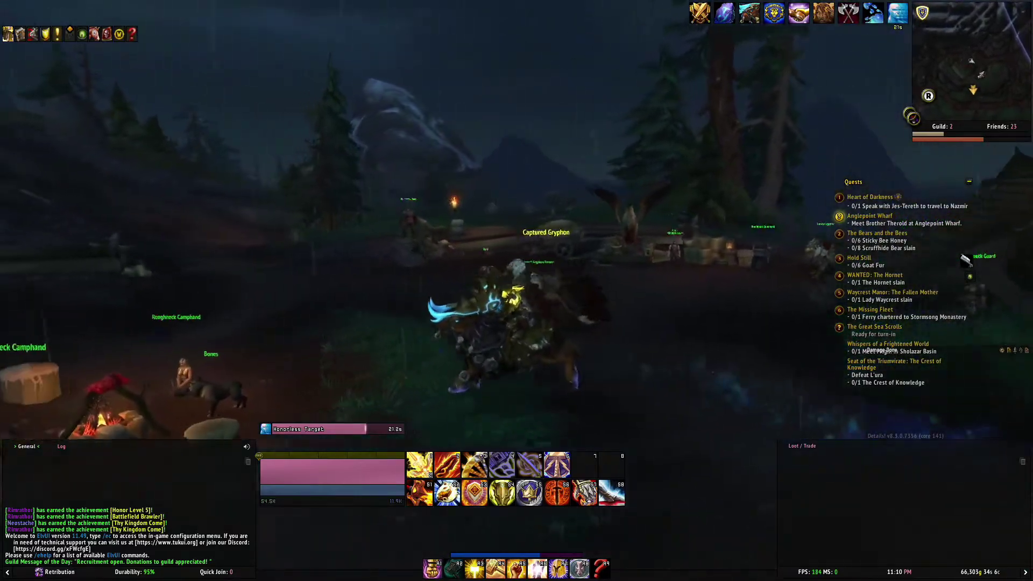
key(d)
key(Escape)
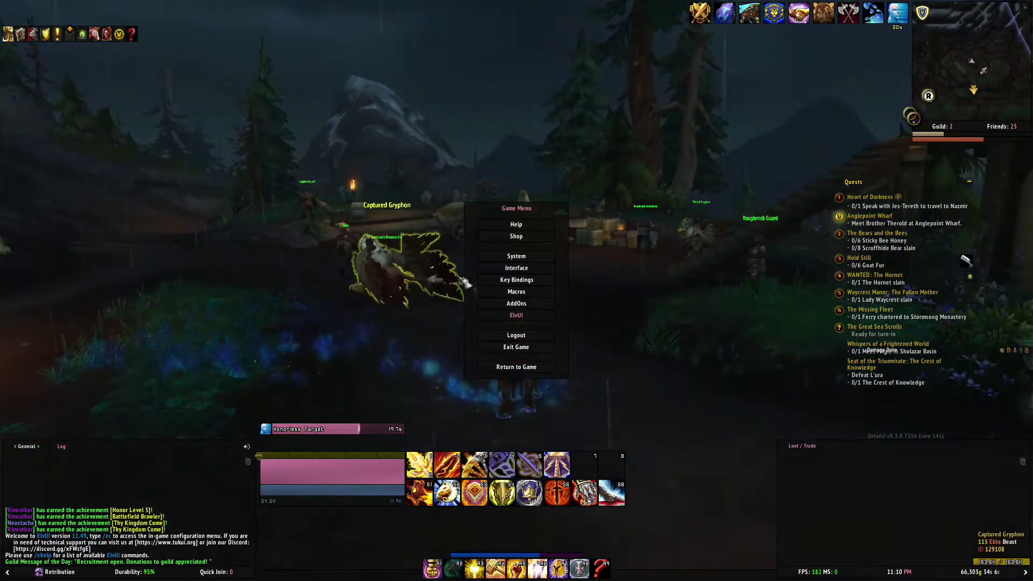
- Open the System graphics settings and check Display Mode shows Fullscreen (Windowed) at 1920x1080
click(516, 256)
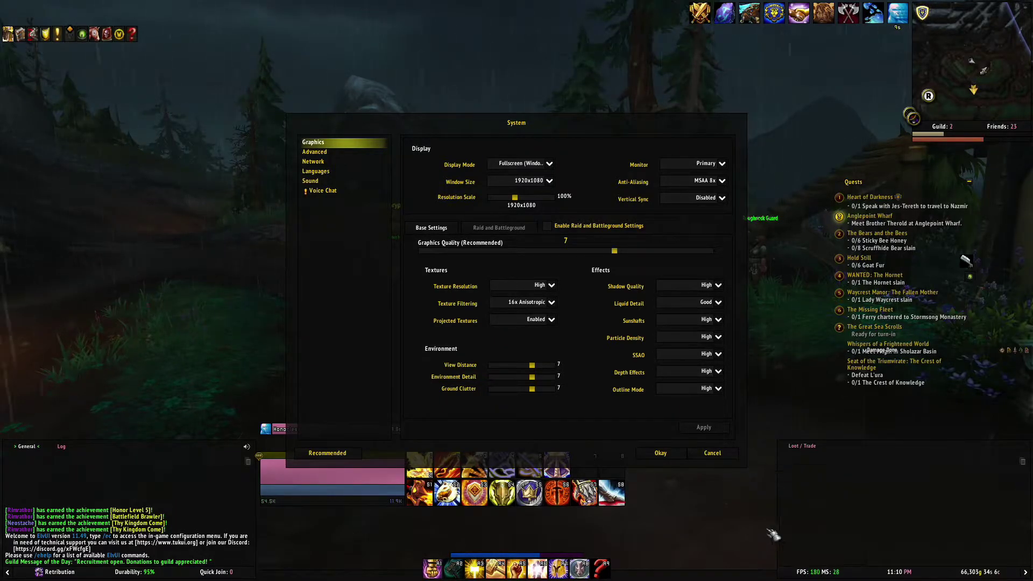
drag(688, 511, 947, 511)
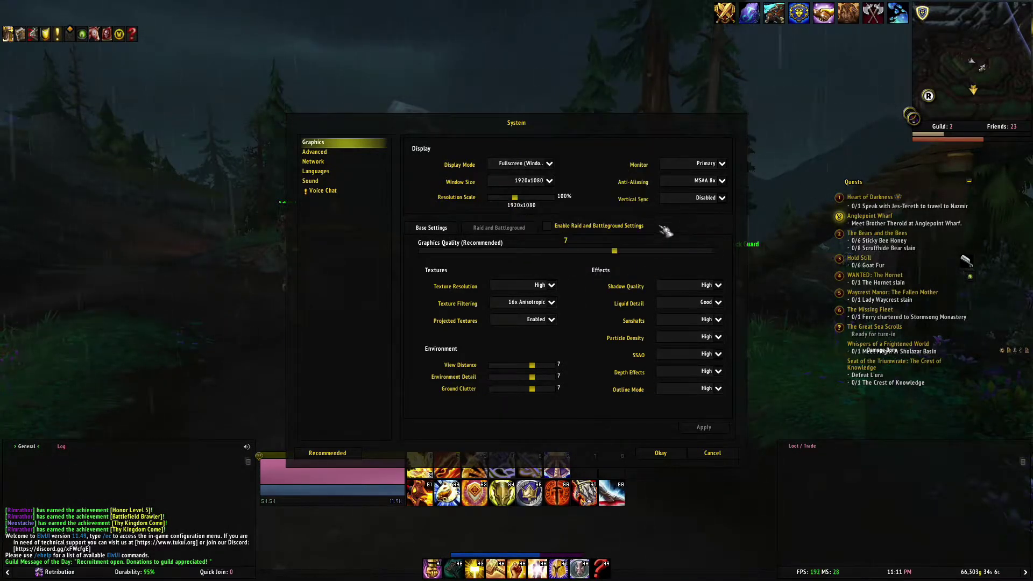
click(549, 164)
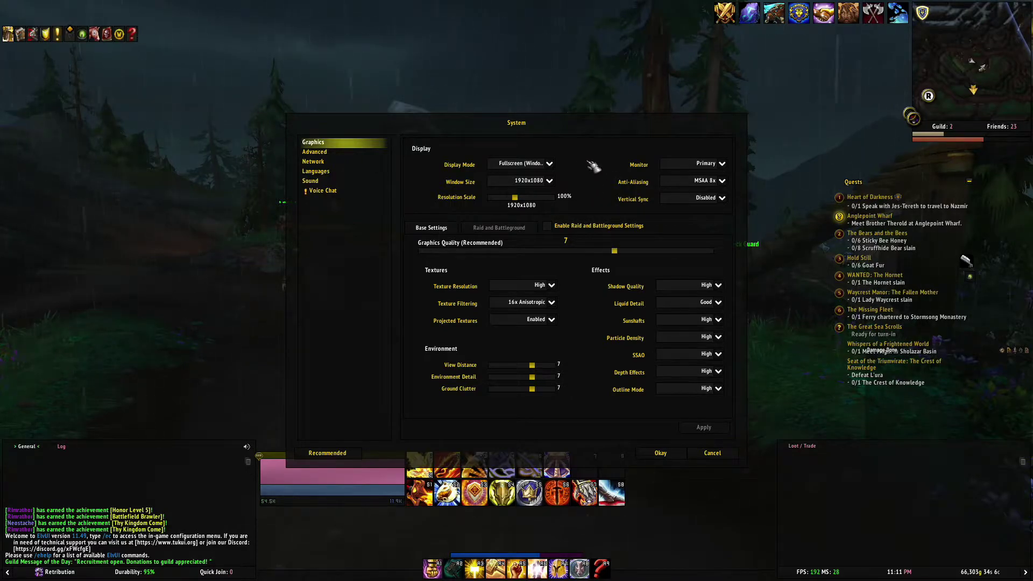
- Set the Graphics API to DirectX 12 on the Advanced page and apply it
click(317, 152)
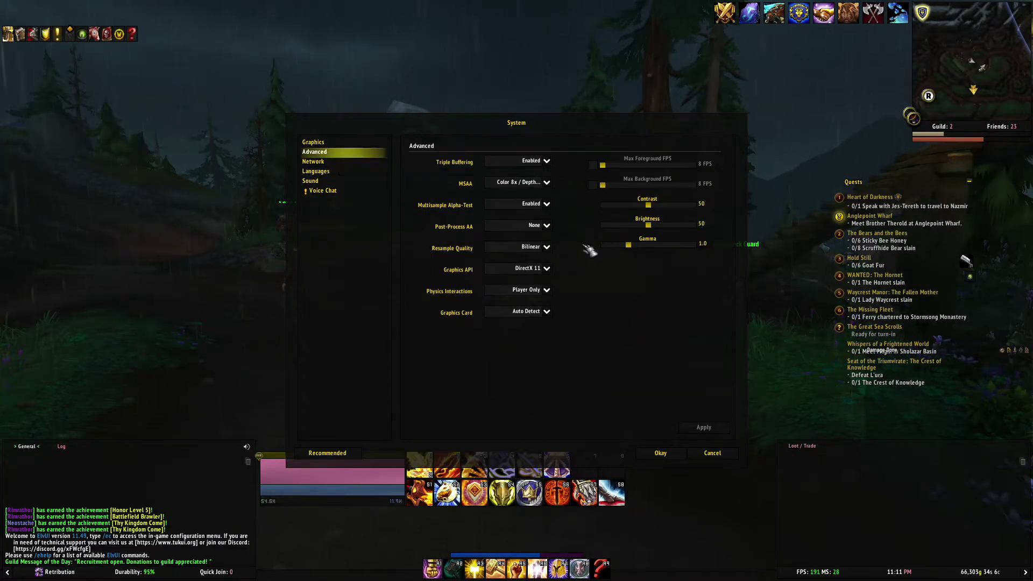
click(543, 268)
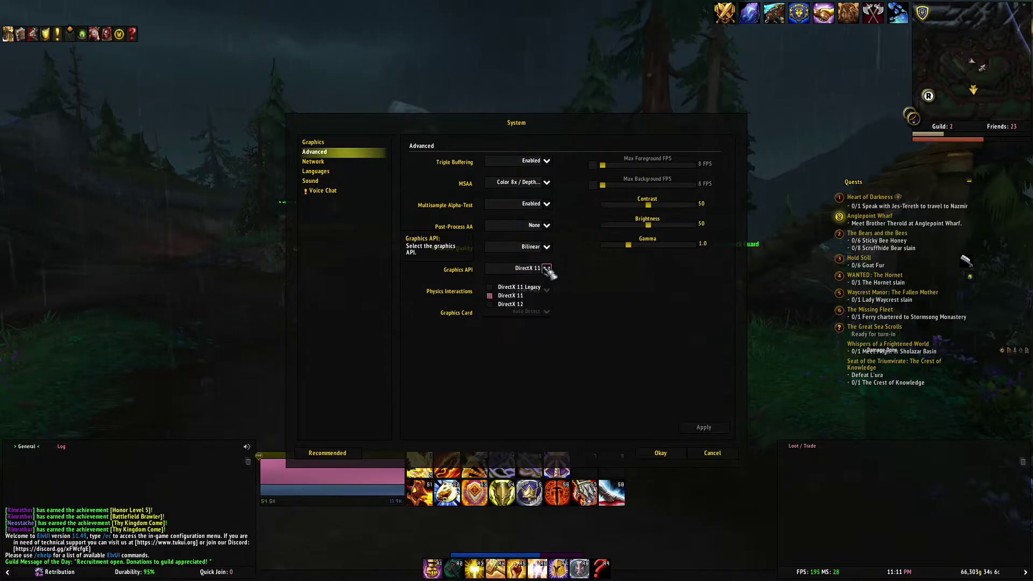
click(525, 301)
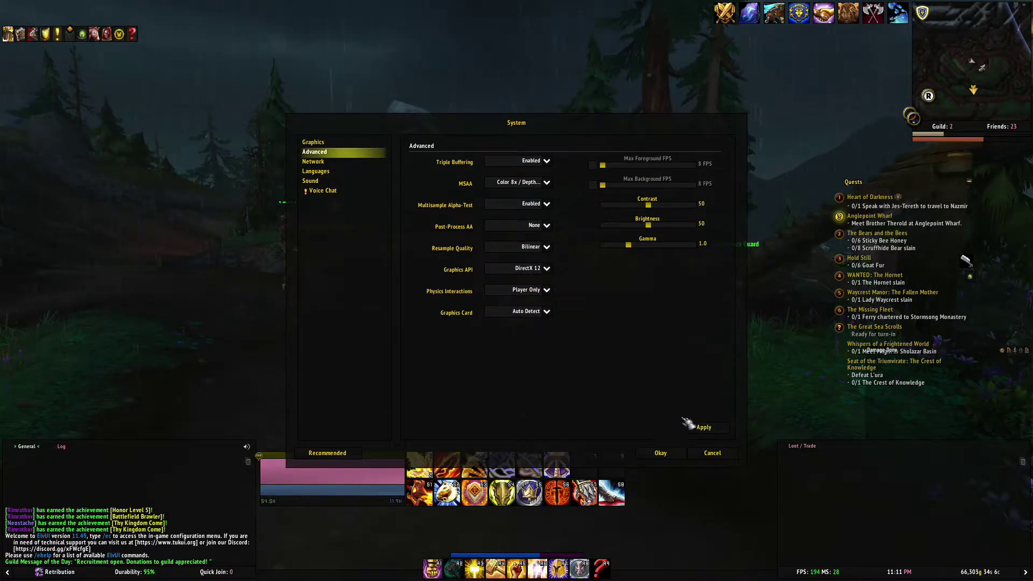
click(704, 428)
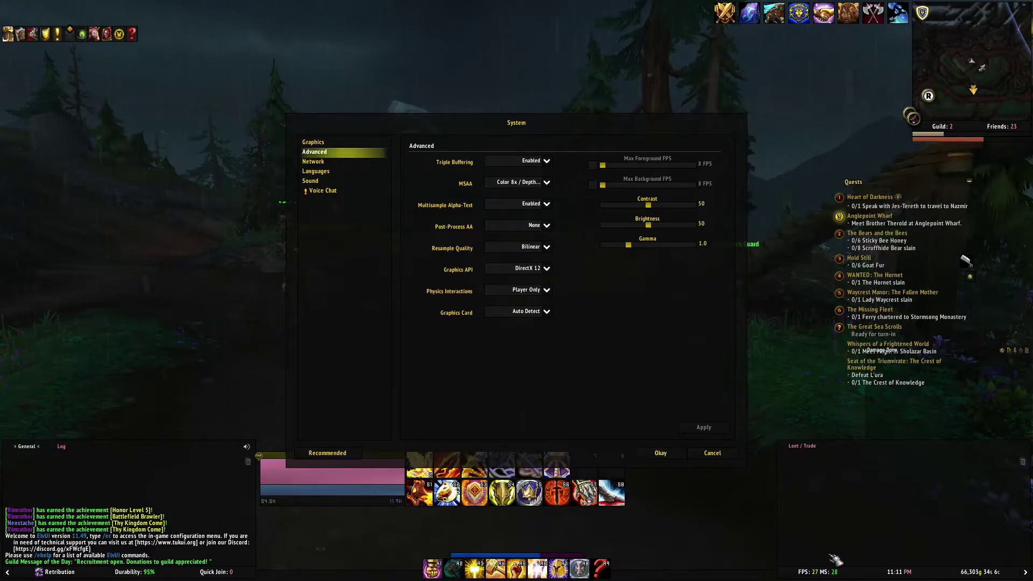
mouse_move(828, 571)
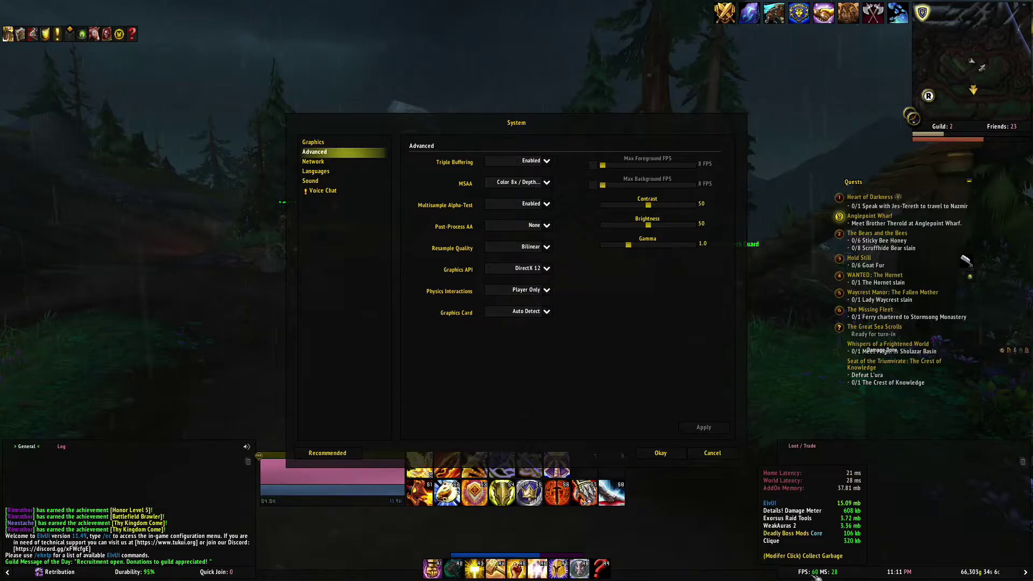
click(317, 142)
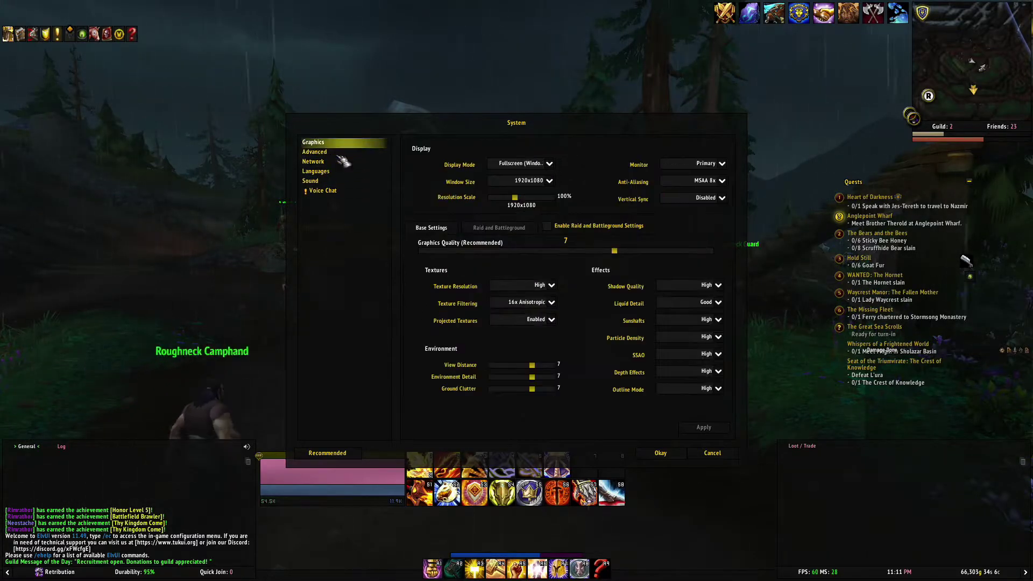
- Switch Display Mode to Windowed and apply it
click(549, 163)
click(521, 184)
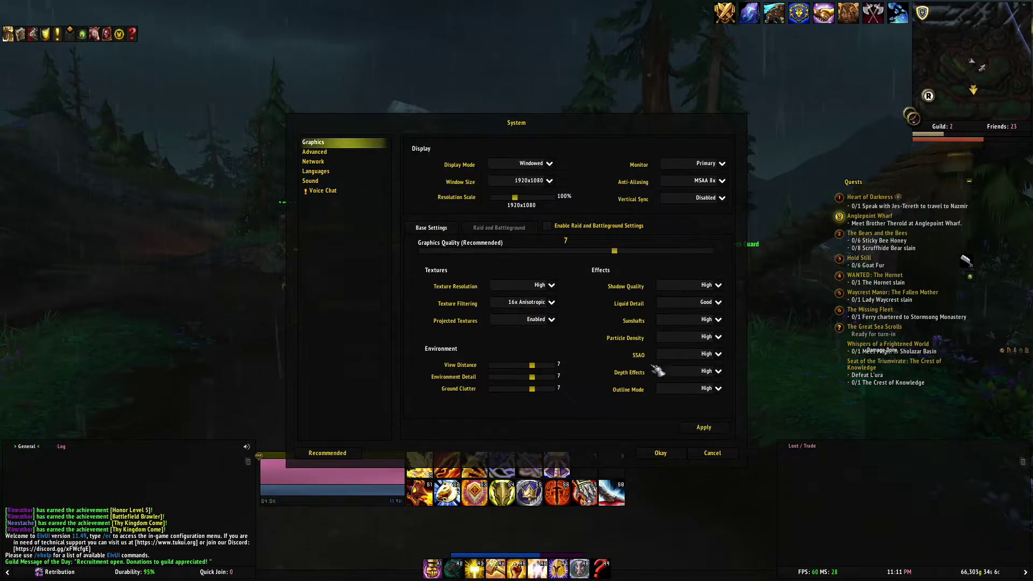
click(693, 428)
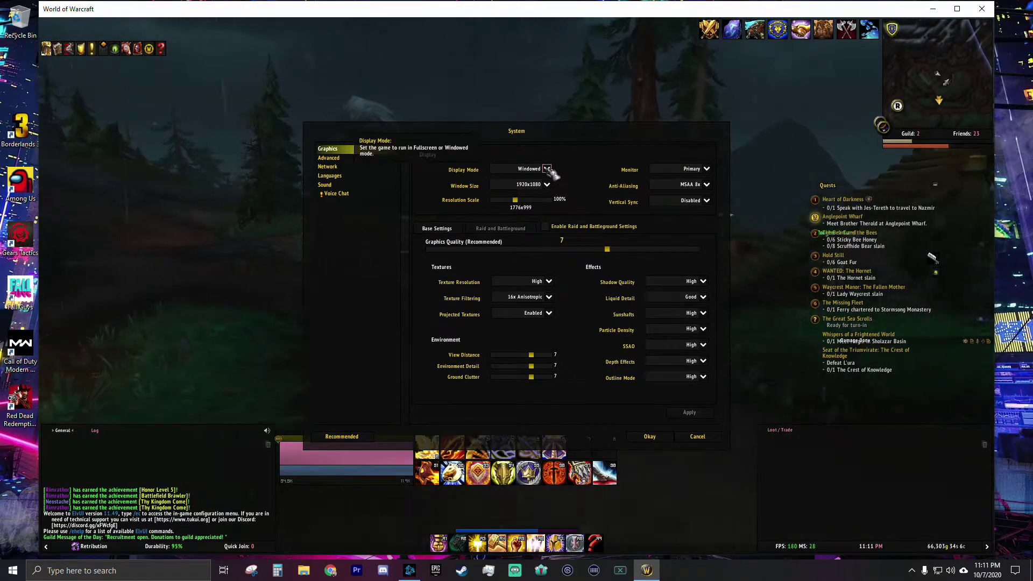
- Set Display Mode back to Fullscreen (Windowed) and apply it
click(546, 169)
click(533, 193)
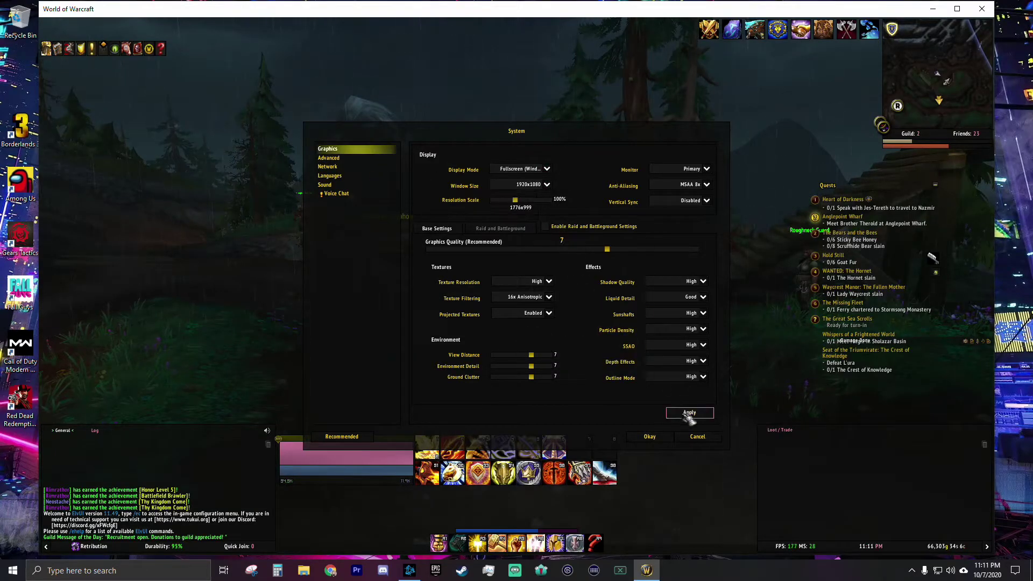
click(690, 413)
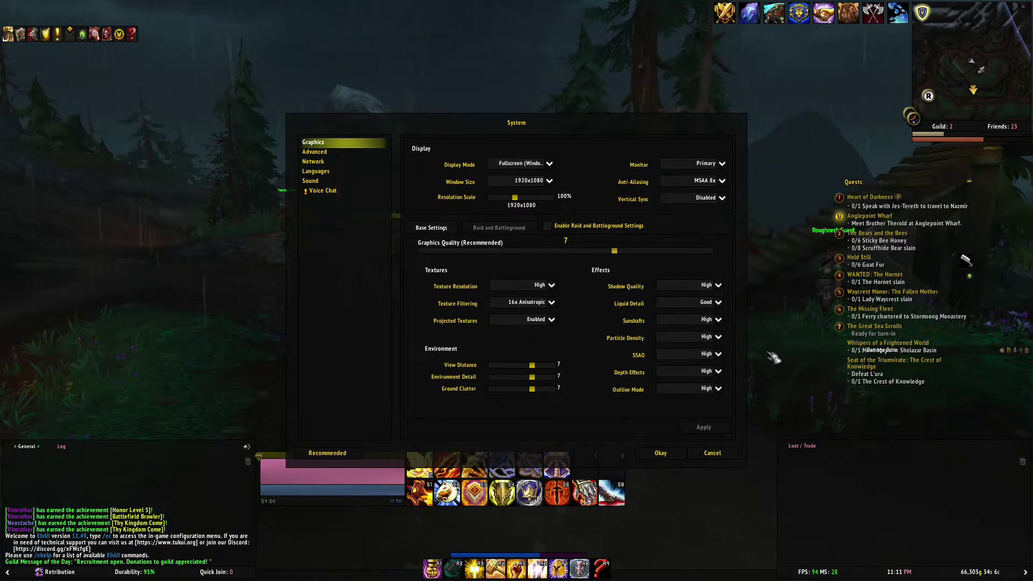